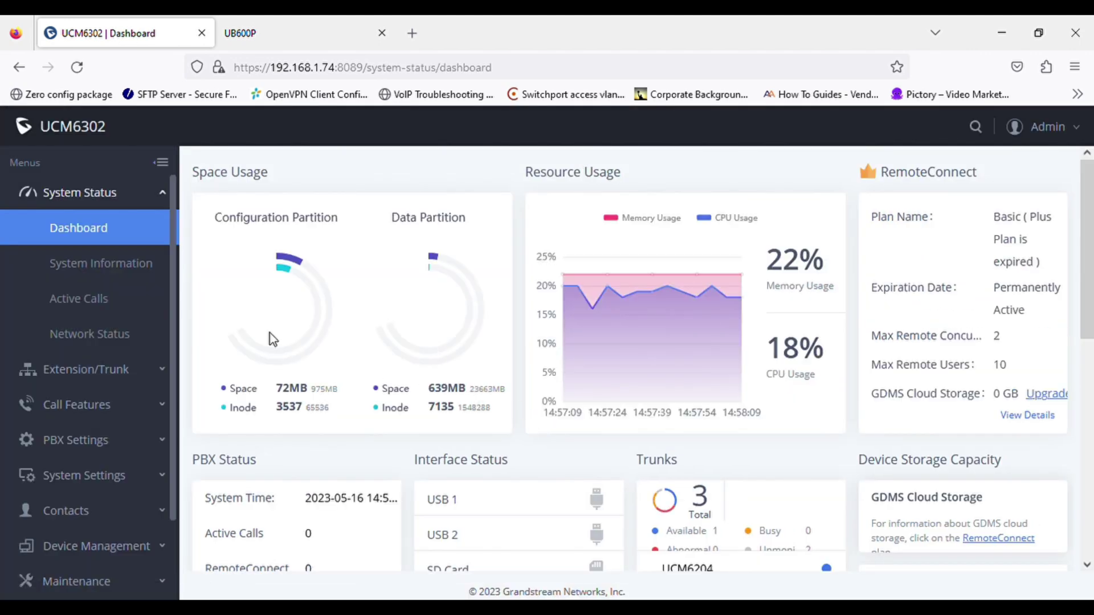
Step: Open extension 102 for editing from the UCM6302 Extensions list
click(78, 371)
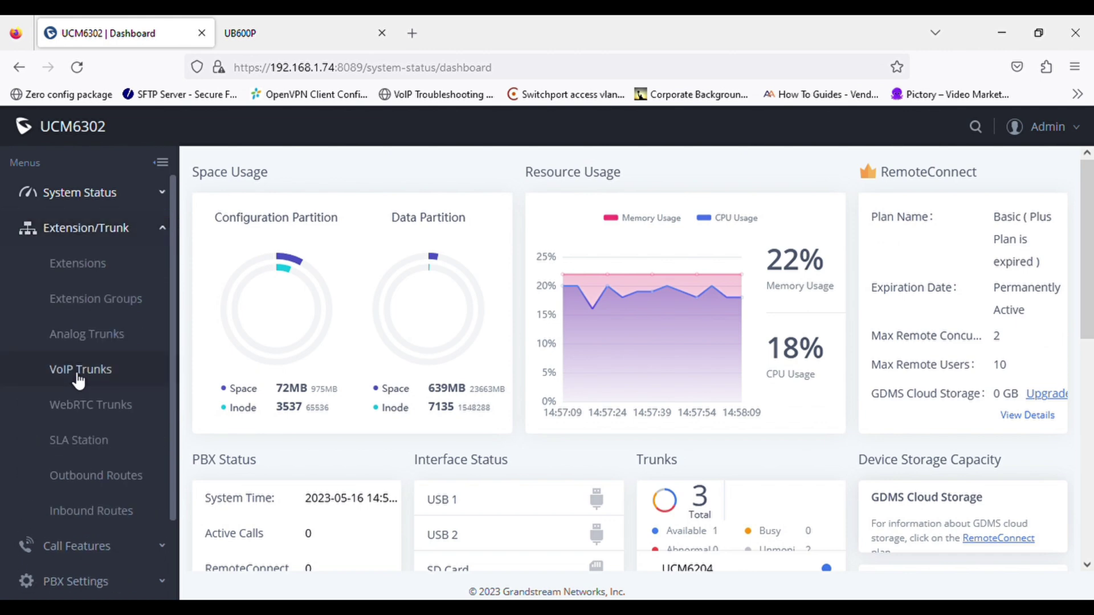
click(62, 273)
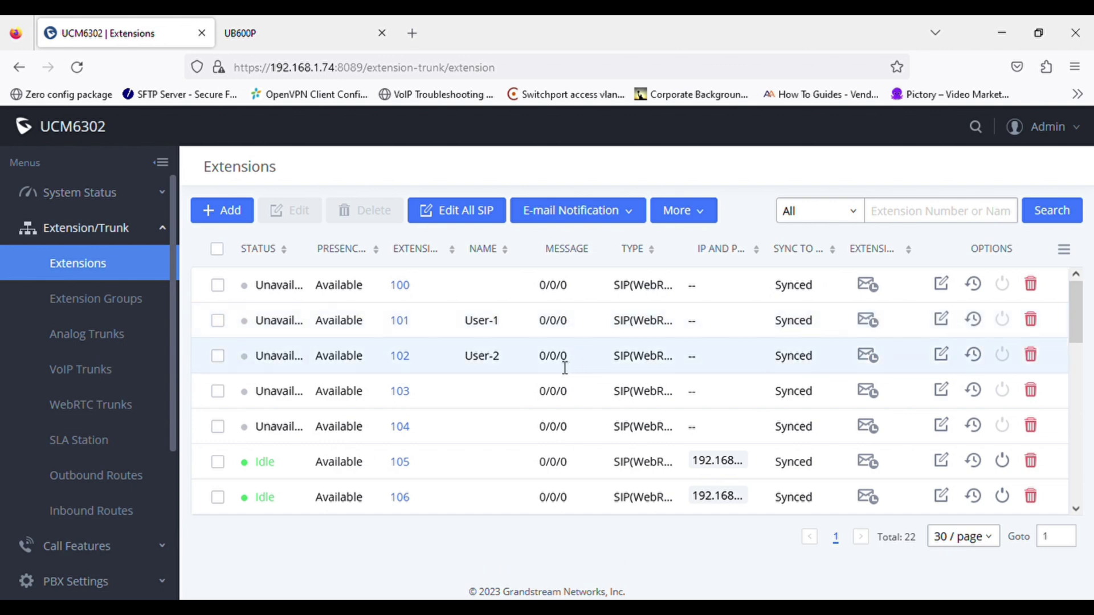
drag(650, 350, 397, 358)
click(942, 355)
Step: Reveal and copy extension 102's SIP password for use on the UB600P phone
click(963, 330)
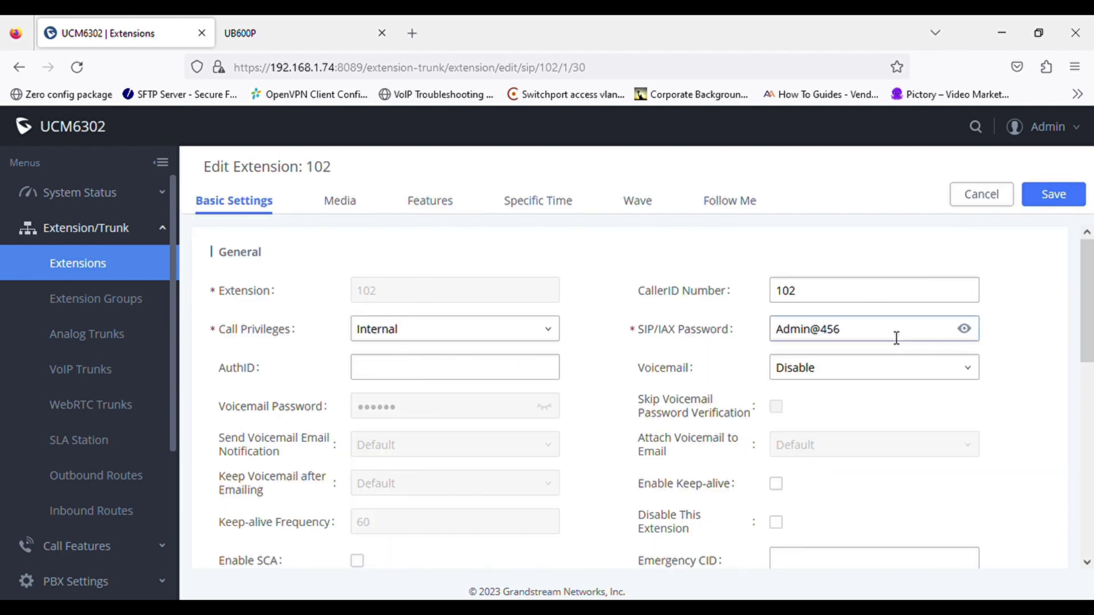
drag(896, 334, 741, 345)
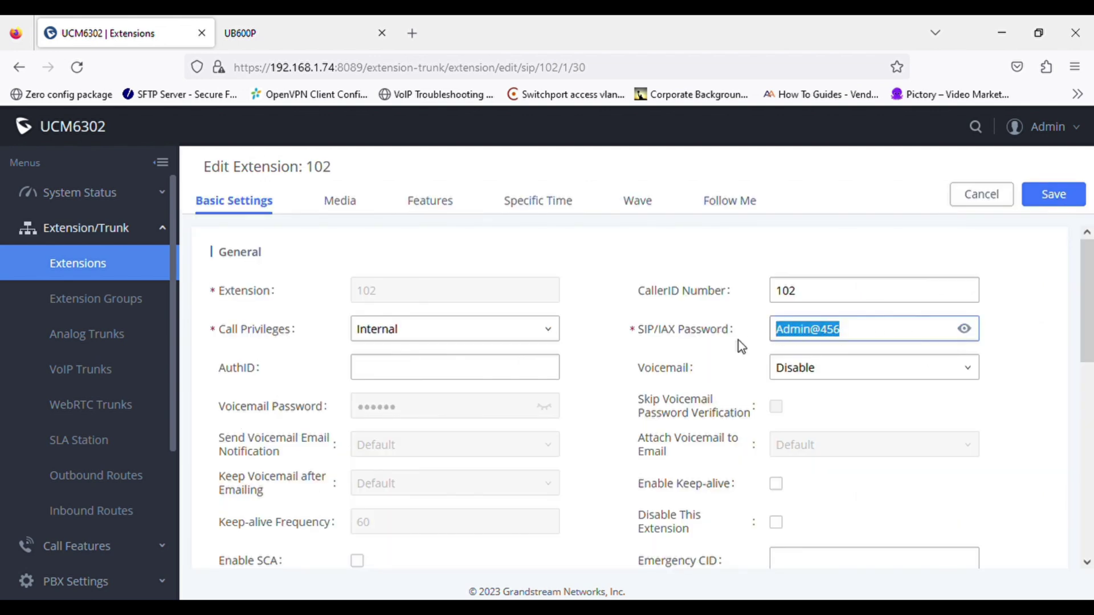
text(c)
key(ctrl+z)
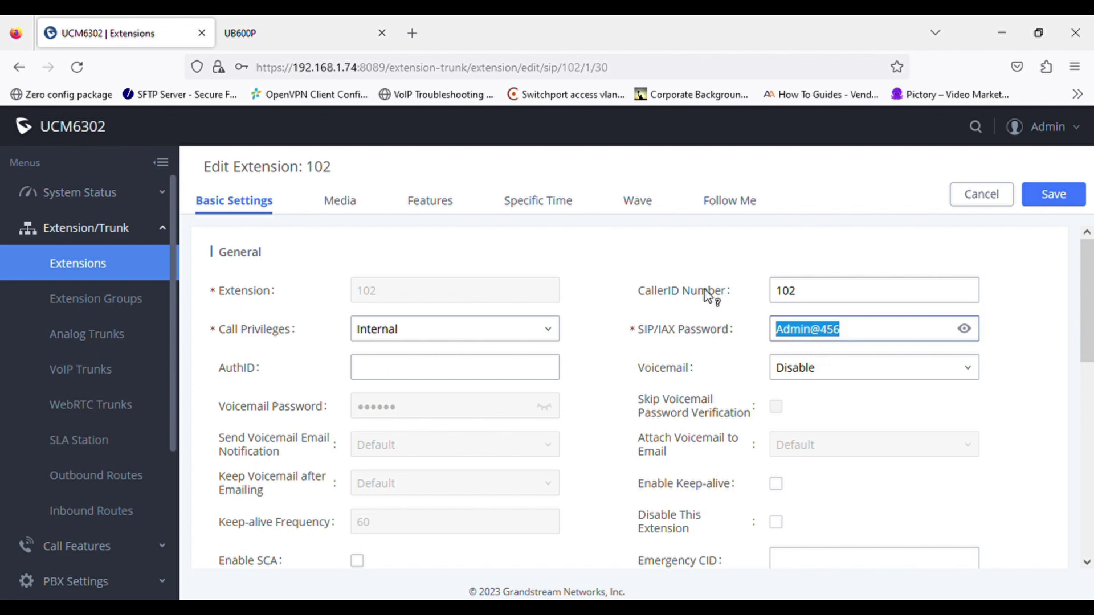
click(293, 35)
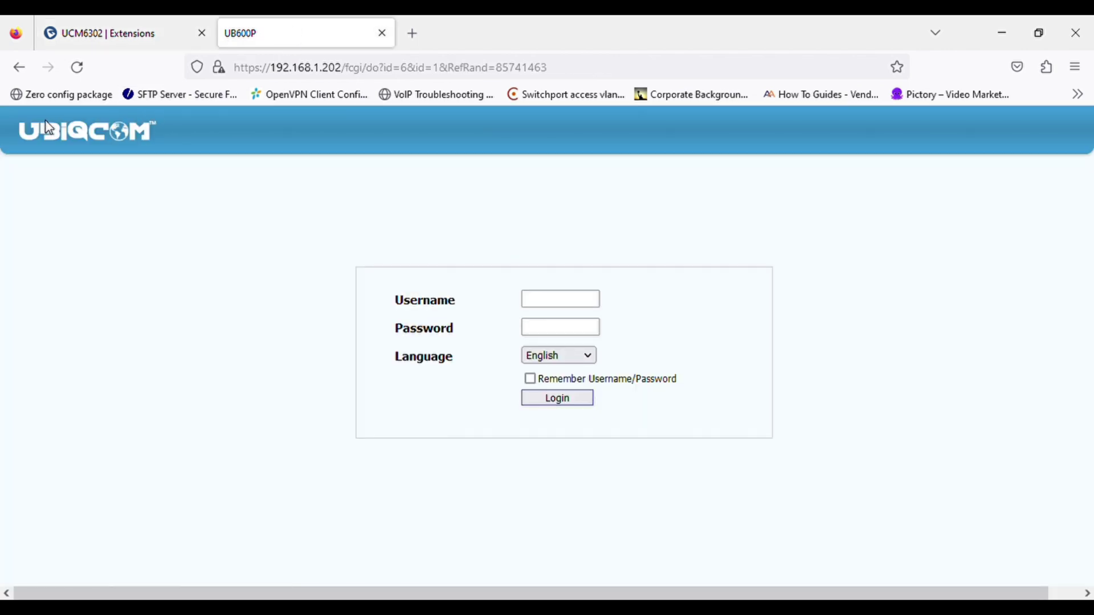
Step: Log in to the UB600P web interface with its username and password
click(555, 301)
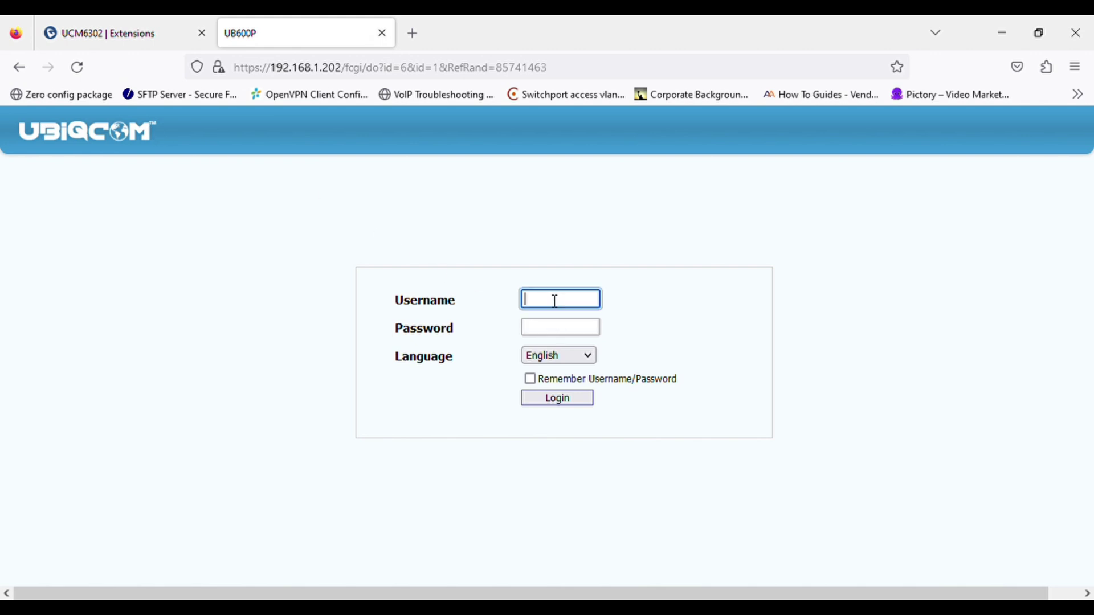
text(admin)
key(Tab)
text(a)
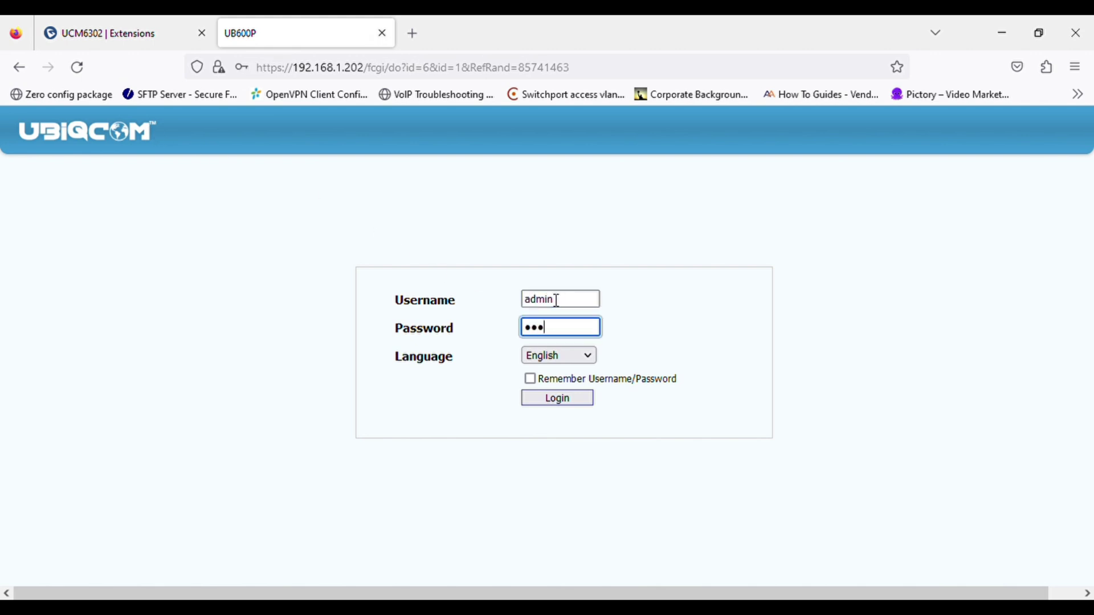
key(Return)
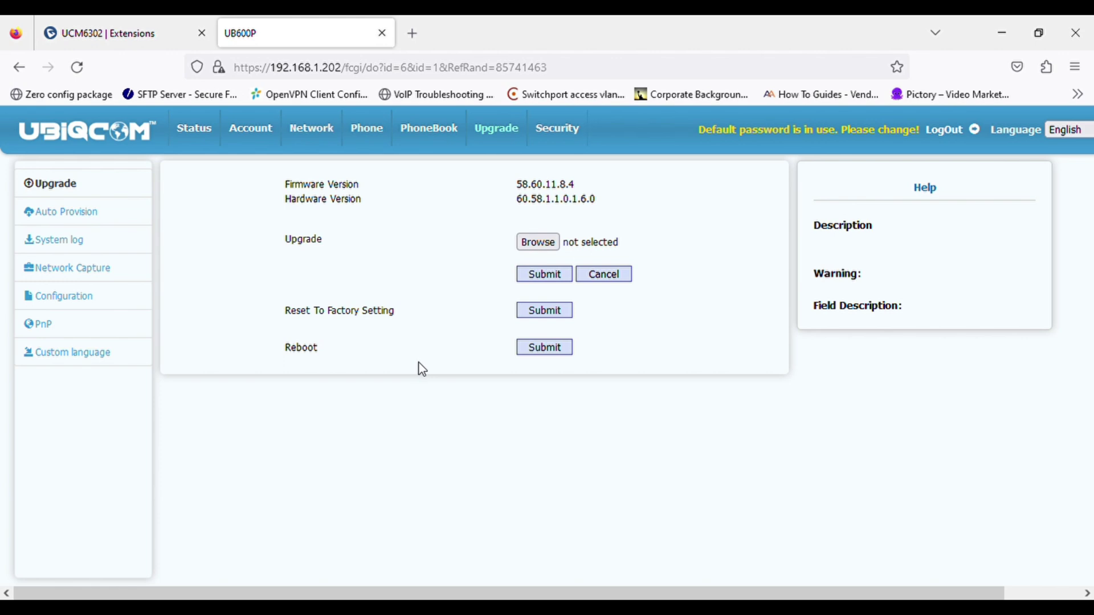
Step: Review the Status page showing model UB600P, its MAC address and IP 192.168.1.202
click(246, 126)
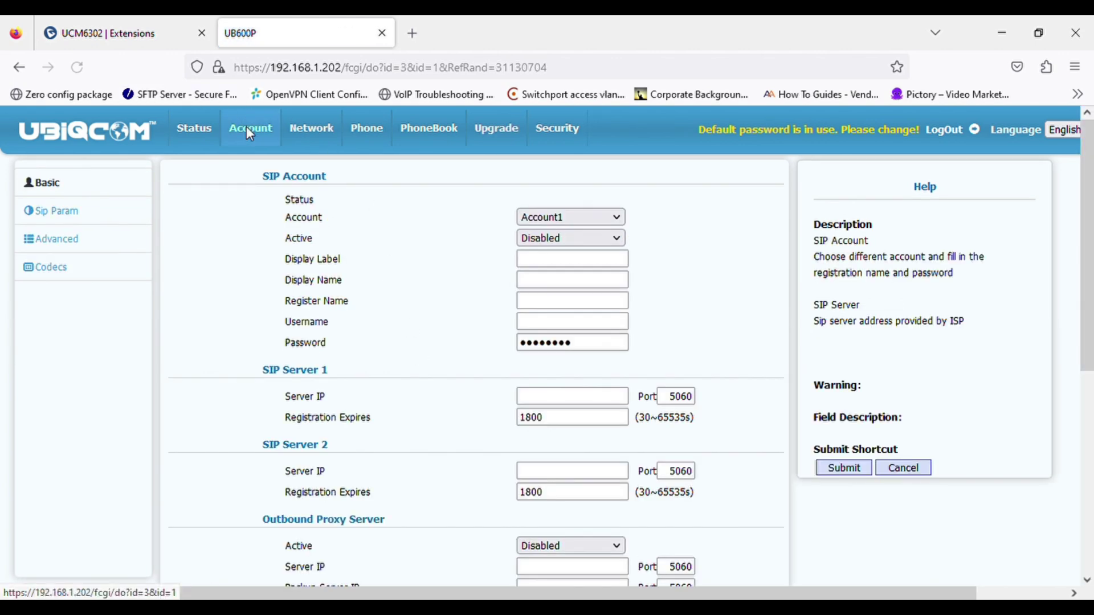
click(197, 127)
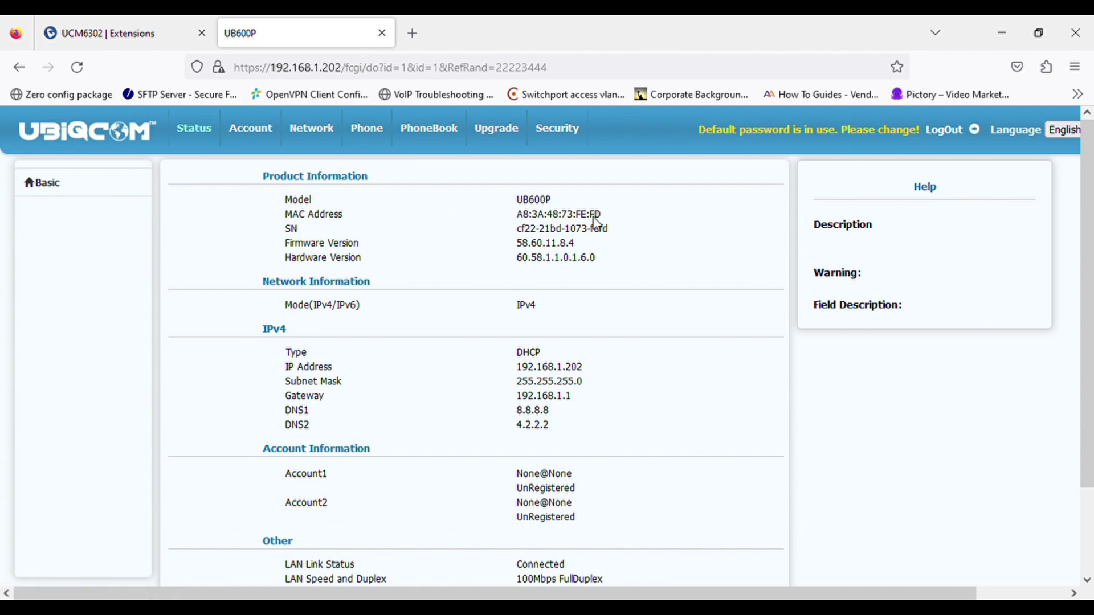
drag(522, 200, 566, 215)
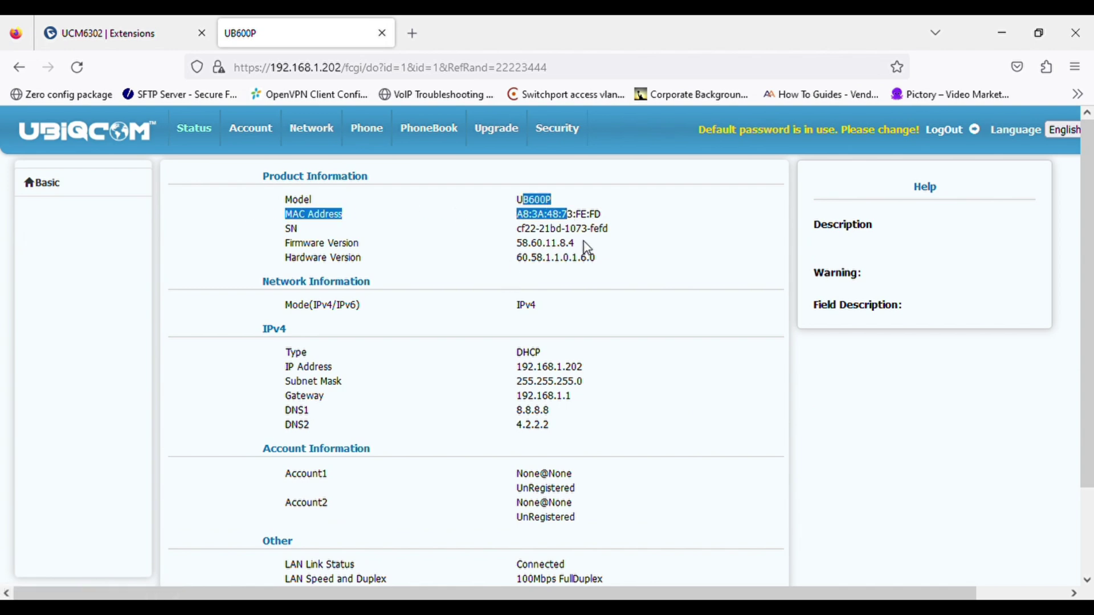
drag(516, 368, 594, 367)
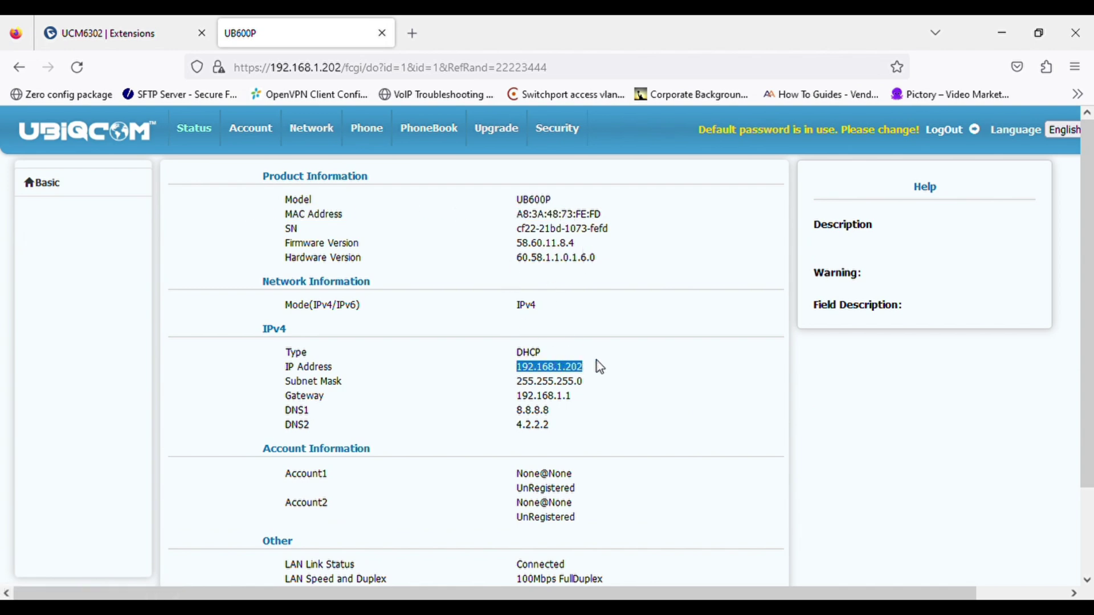
Step: Enable SIP account 1 with label, display name, register name and username all set to 102
click(251, 129)
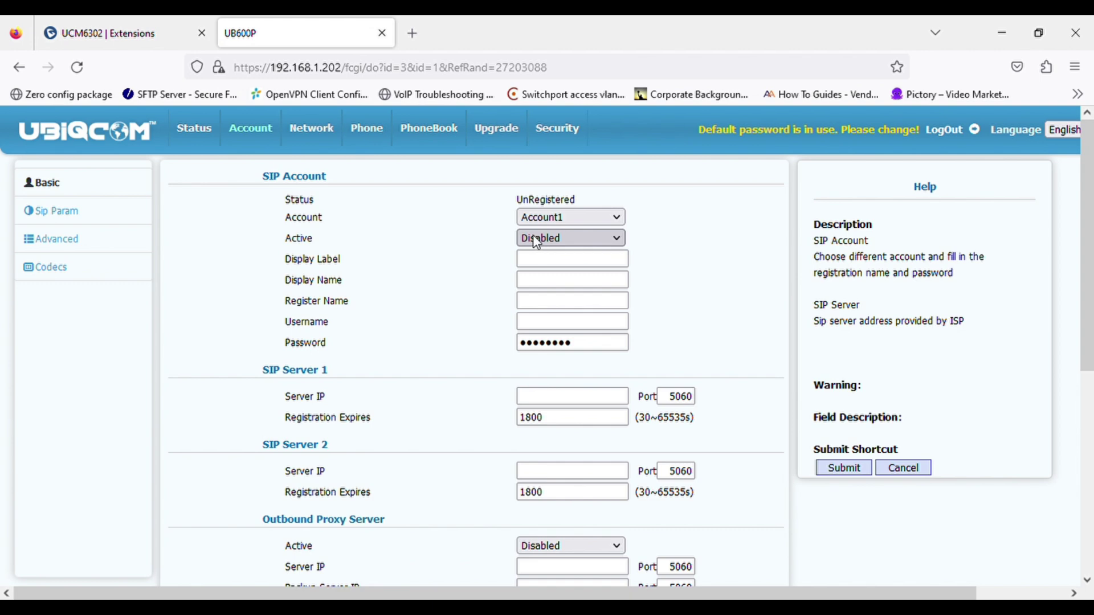
key(Down)
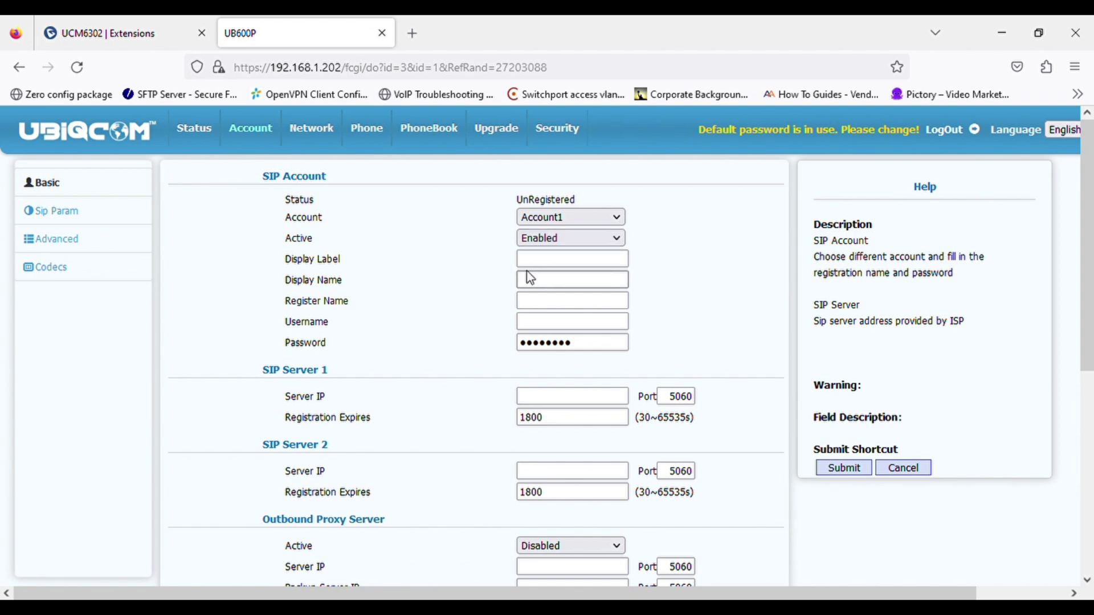
click(535, 261)
text(102)
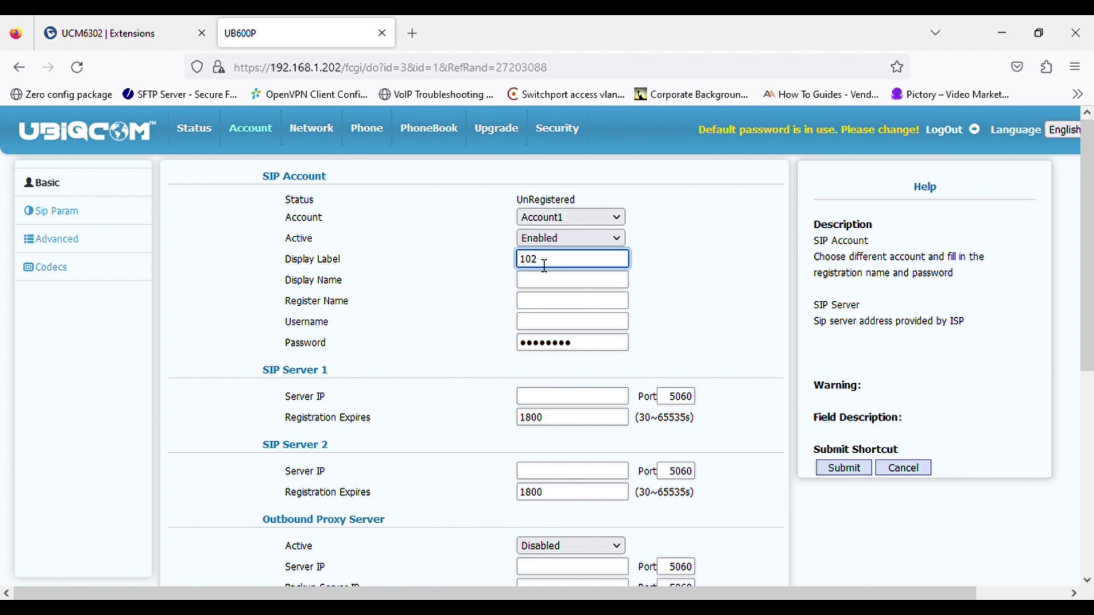
key(Tab)
text(102)
key(Tab)
text(102)
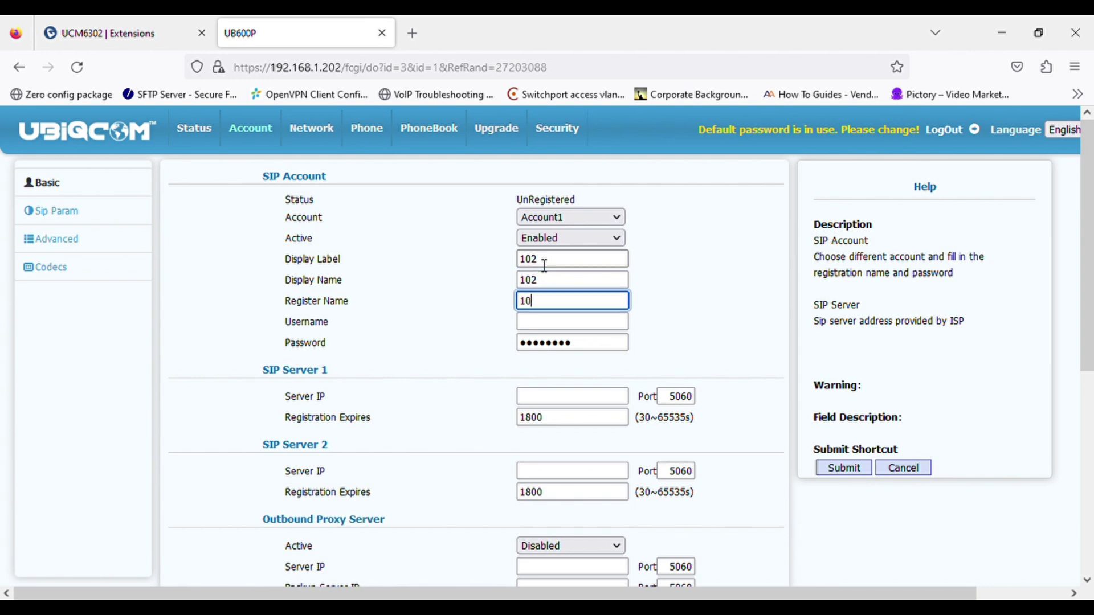
key(Tab)
text(102)
key(Tab)
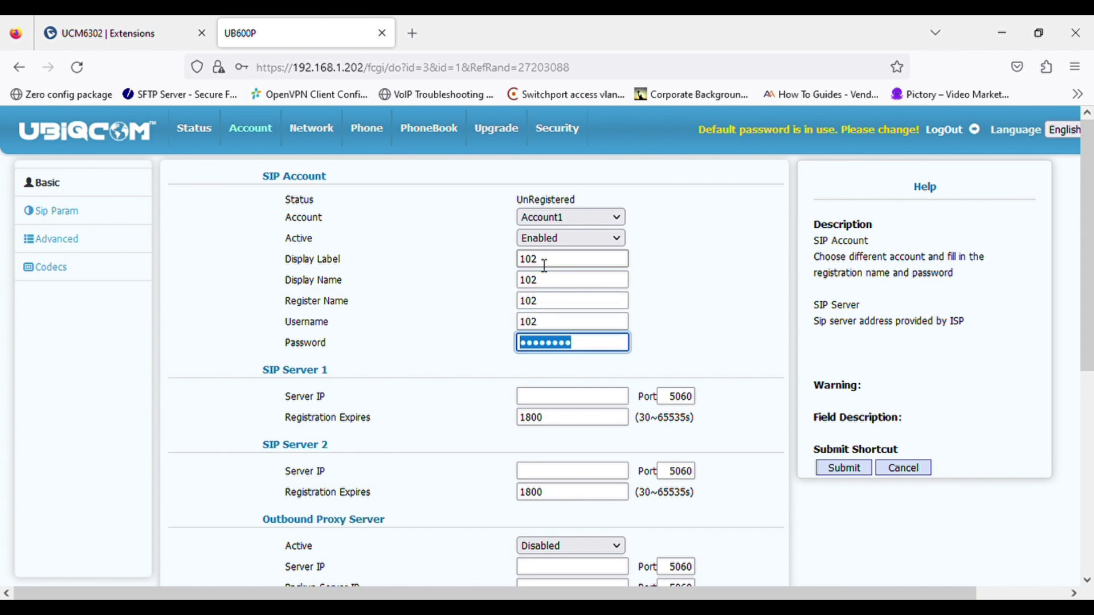
Step: Enter the SIP password and server 192.168.1.74, save, and confirm the Registered status
key(BackSpace)
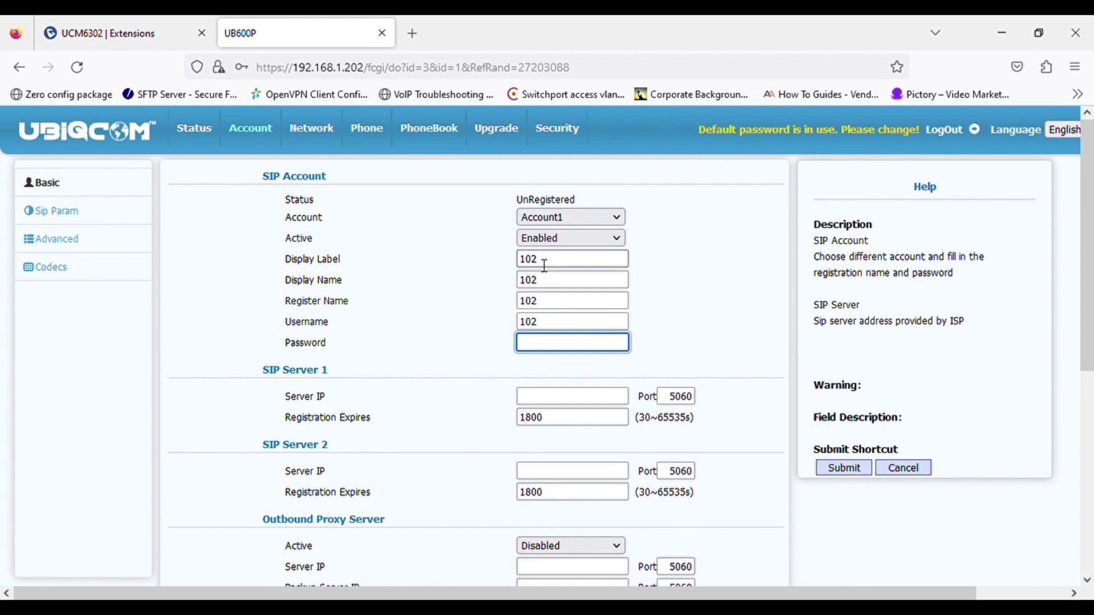
text(••••••••••)
key(Tab)
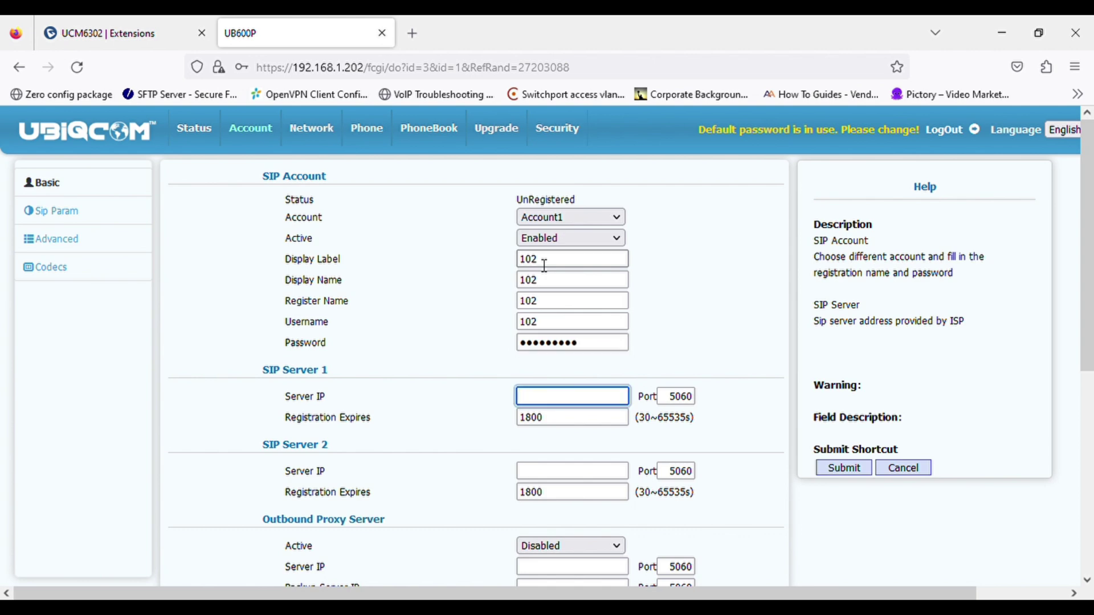
text(192.168.1.74)
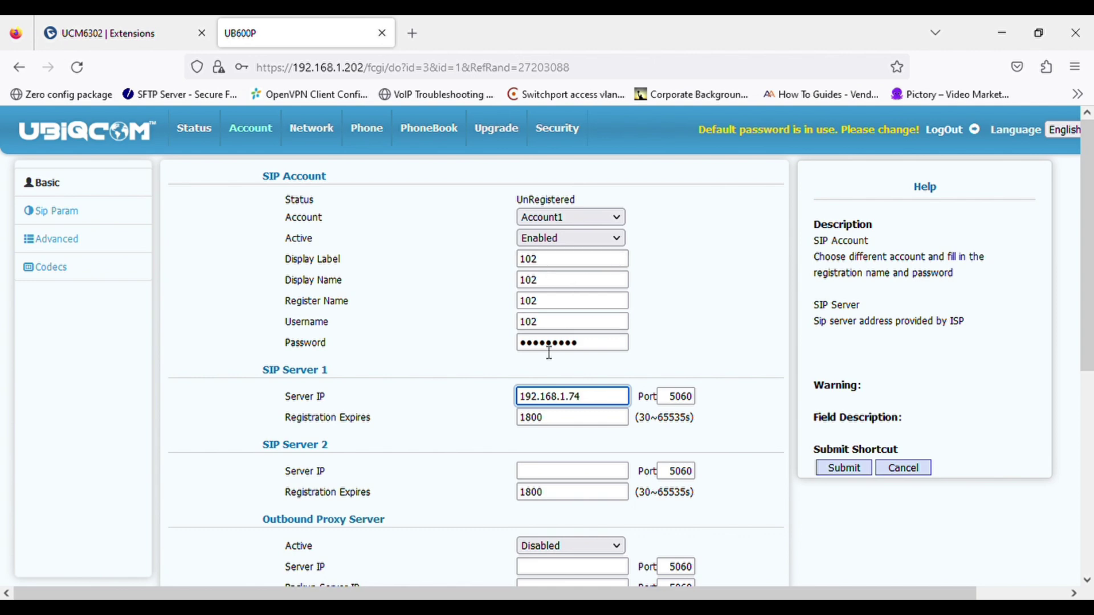
click(844, 468)
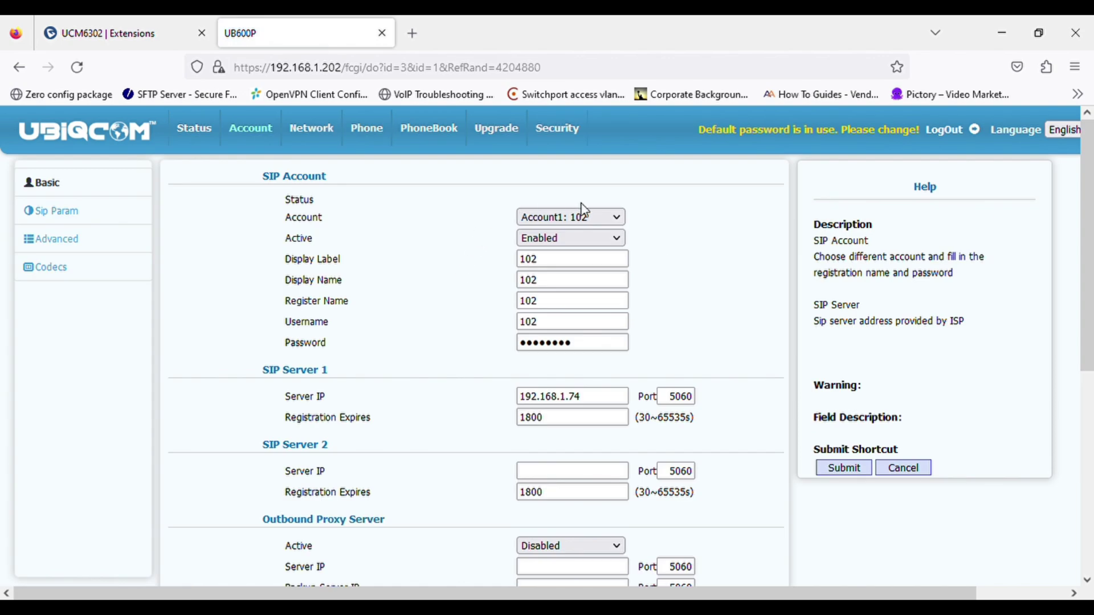
drag(519, 199, 570, 200)
Step: Check extension 102's row in the UCM6302 Extensions list to confirm it is online
click(156, 32)
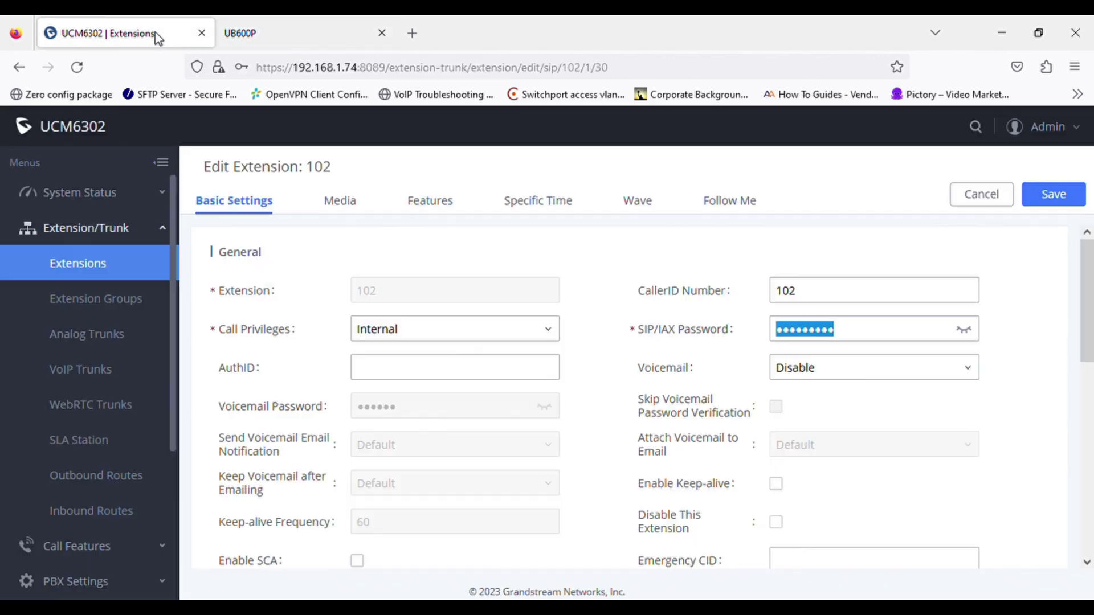
click(107, 263)
drag(342, 365, 516, 366)
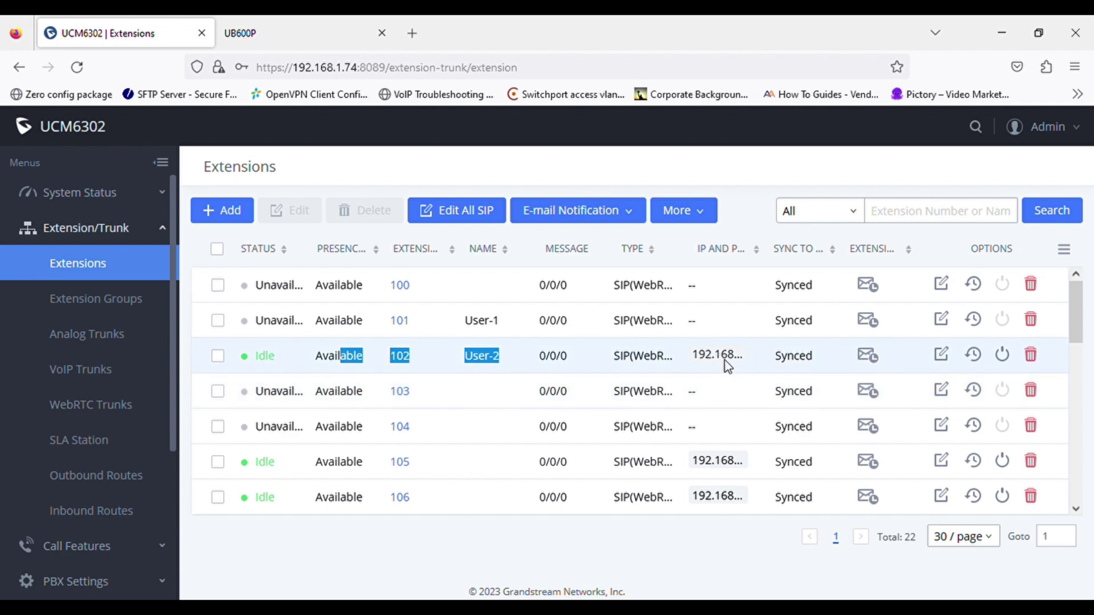
click(582, 354)
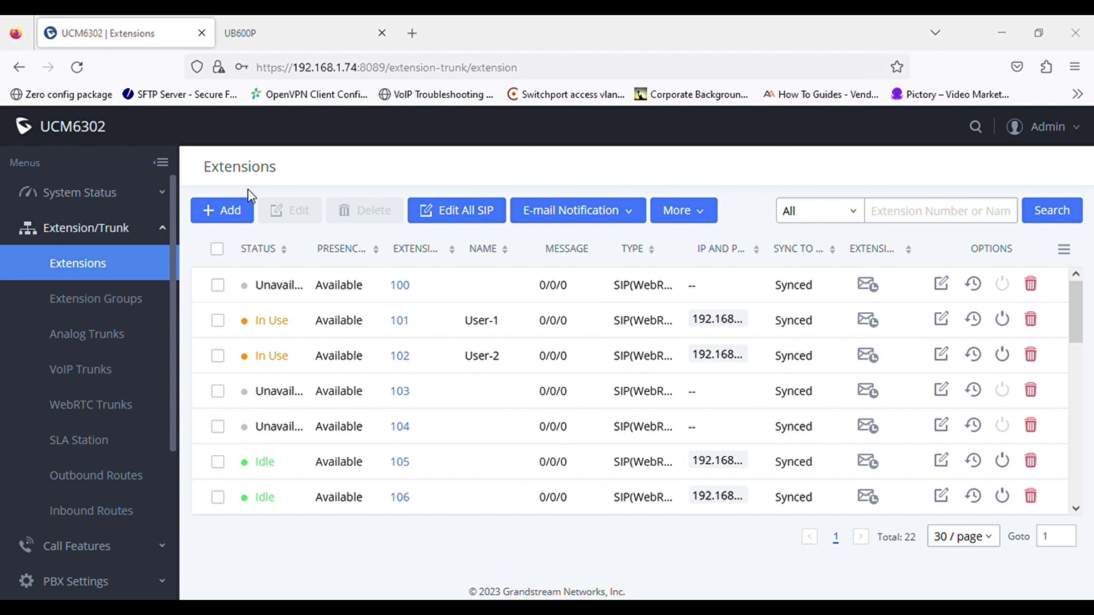
Step: View the internal 102–101 call under Active Calls, then return to the UB600P account page
click(71, 192)
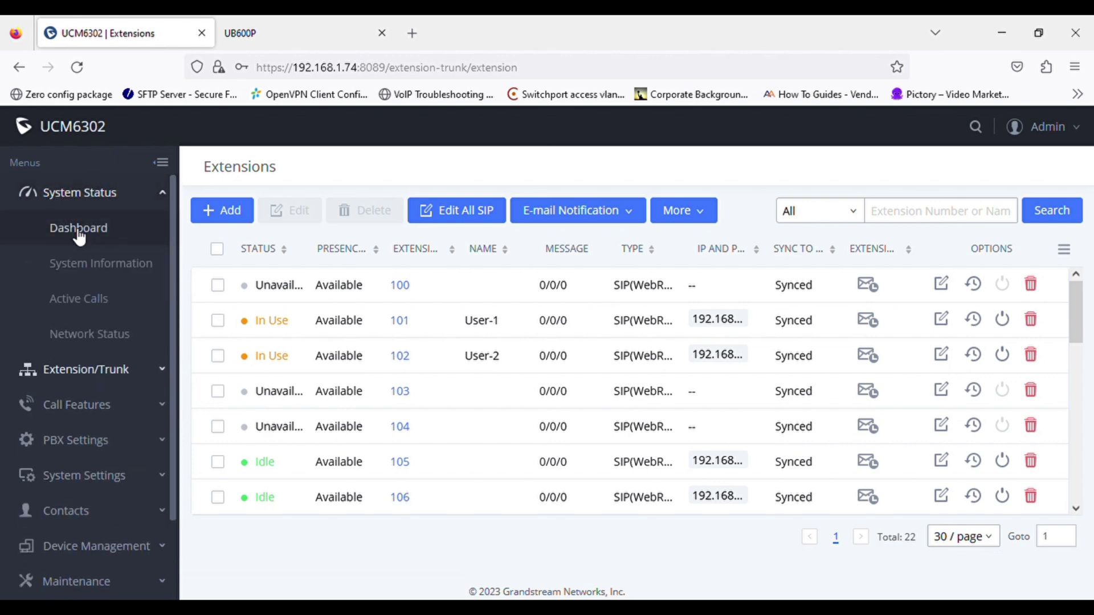
click(94, 305)
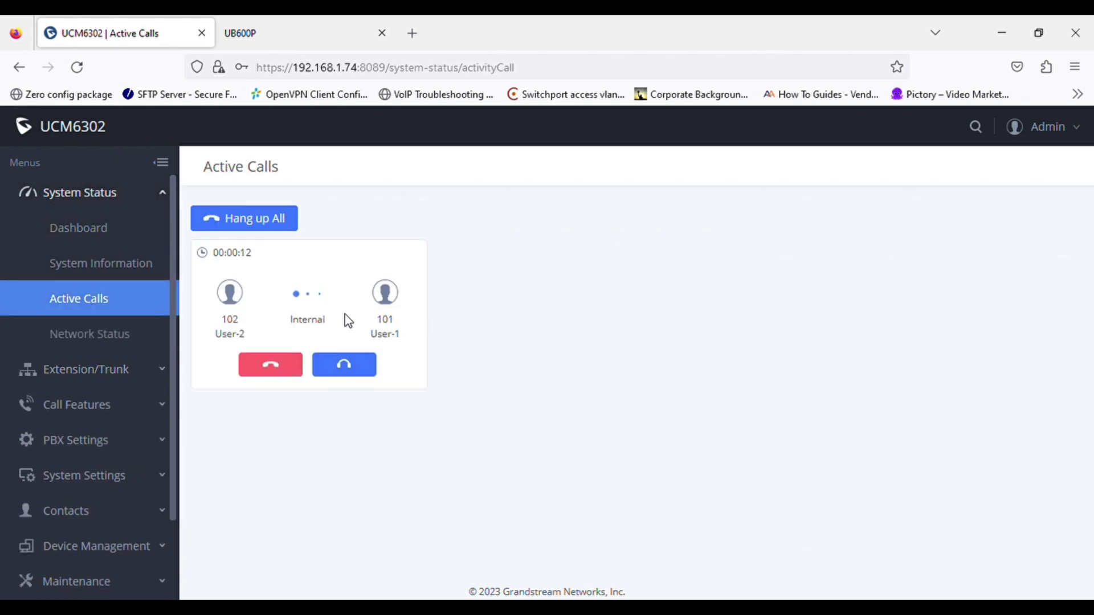
click(278, 23)
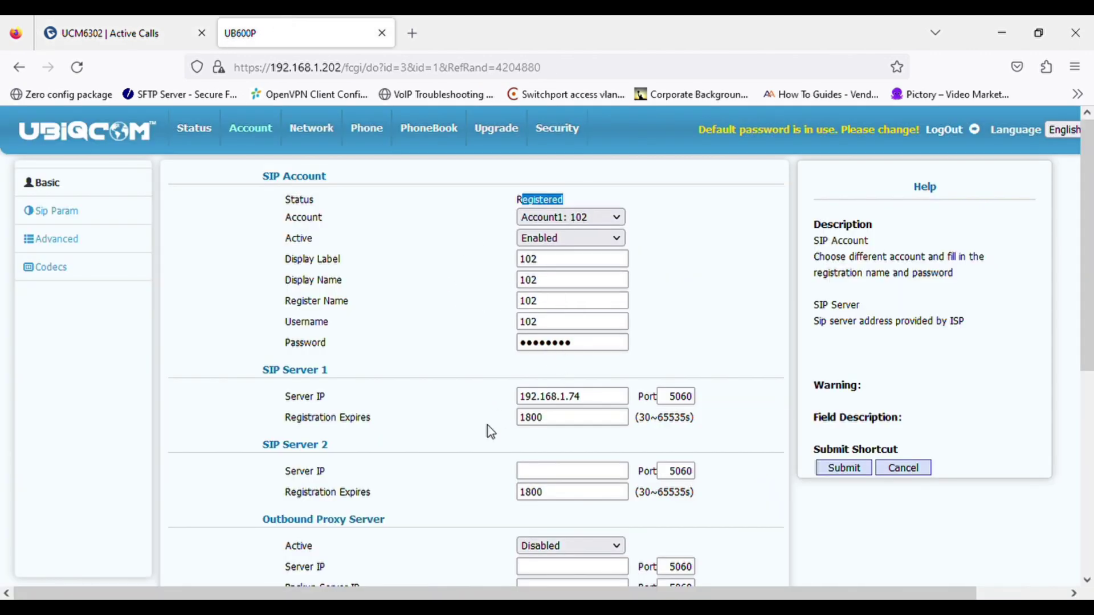
scroll(486, 426, down, 6)
scroll(485, 427, up, 6)
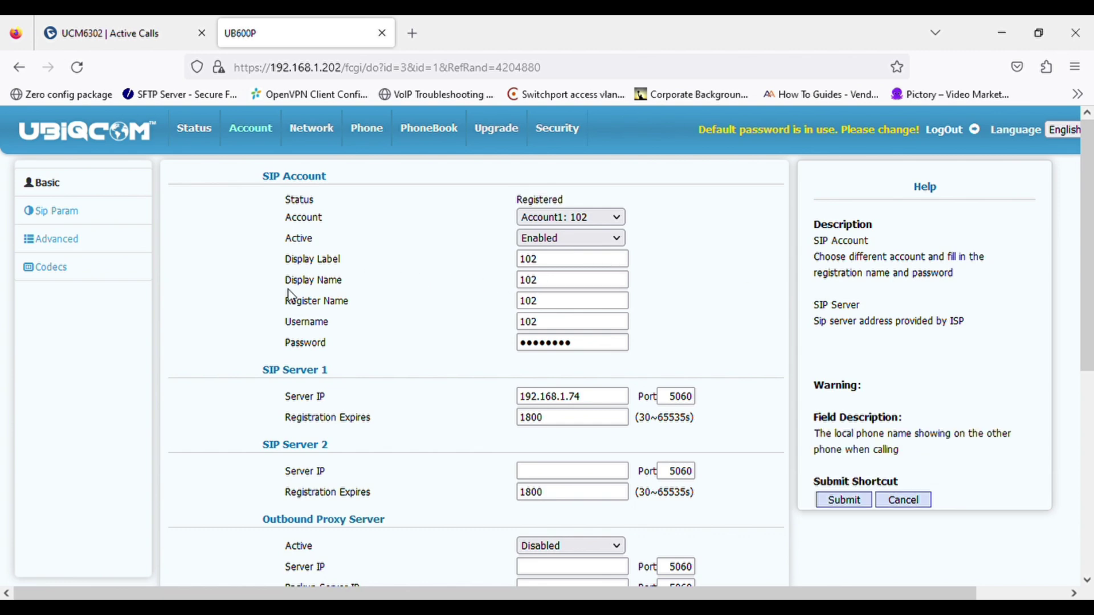
Step: Review the UB600P account's SIP parameter settings
click(67, 223)
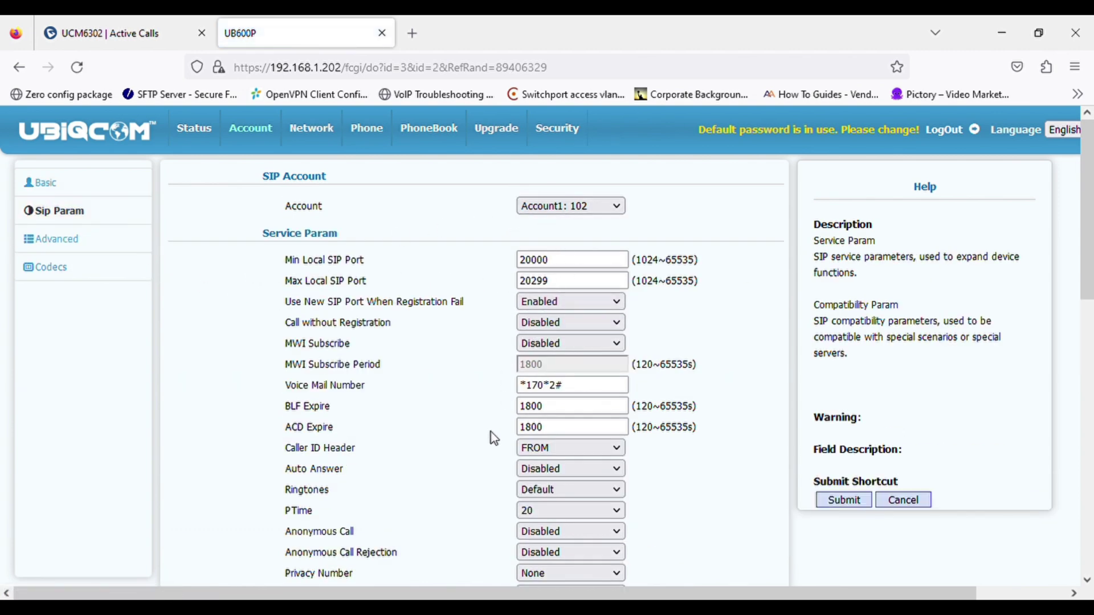
scroll(497, 434, down, 3)
scroll(494, 438, down, 3)
scroll(494, 438, down, 5)
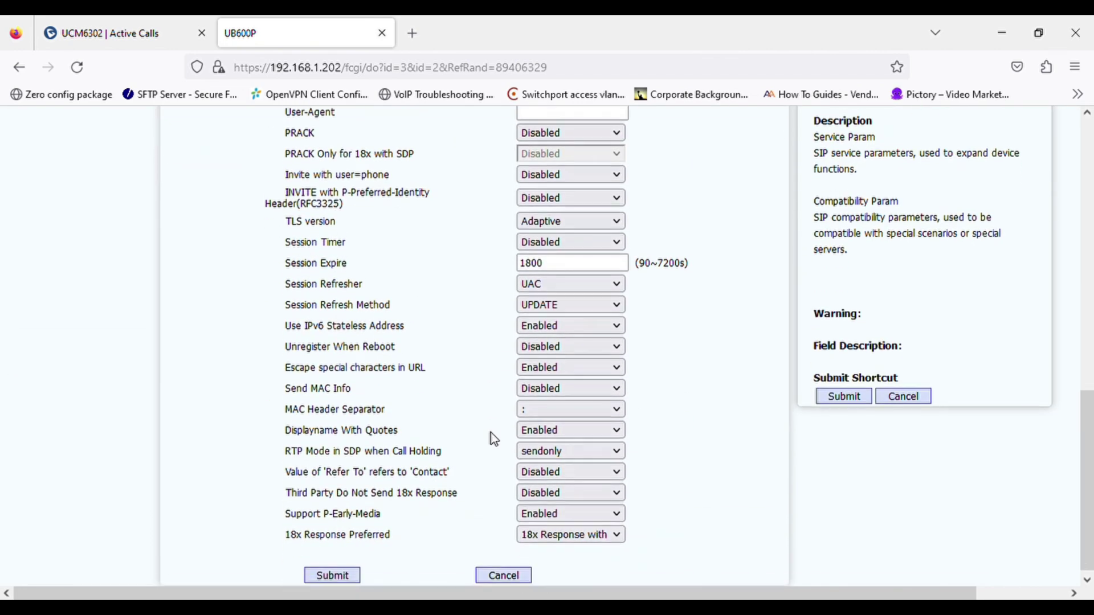
scroll(490, 433, up, 10)
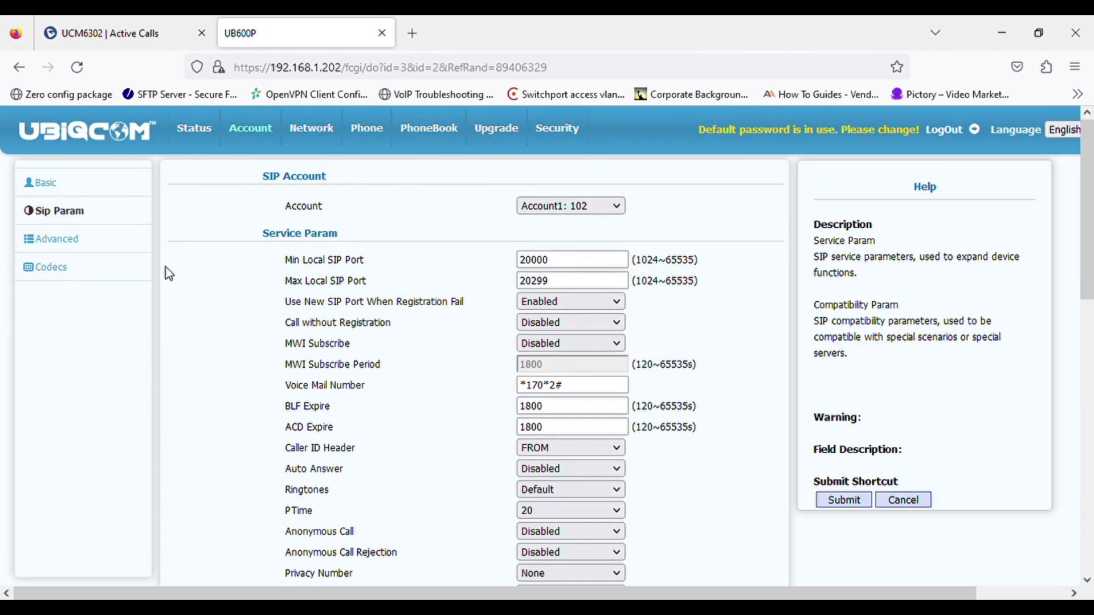
Step: Review the account's advanced settings and audio codec settings
click(96, 243)
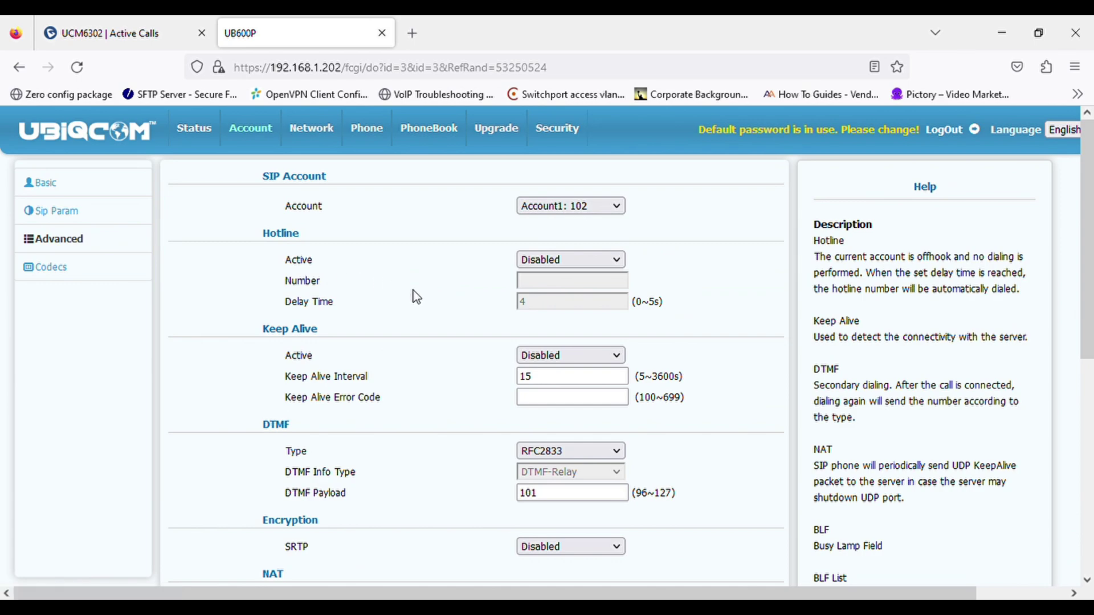
scroll(415, 295, down, 3)
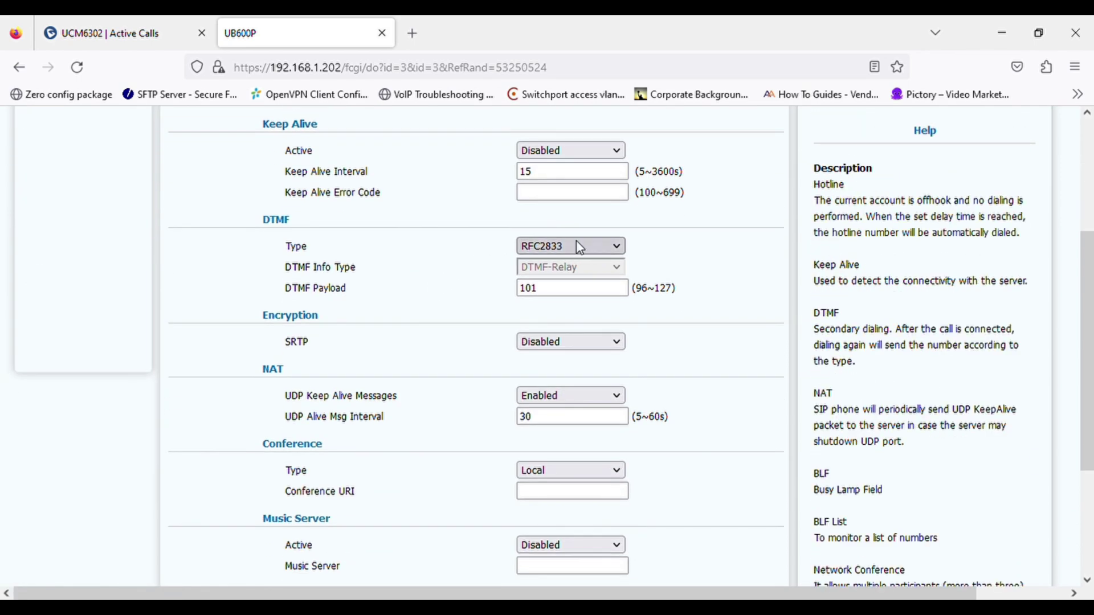
scroll(473, 405, down, 3)
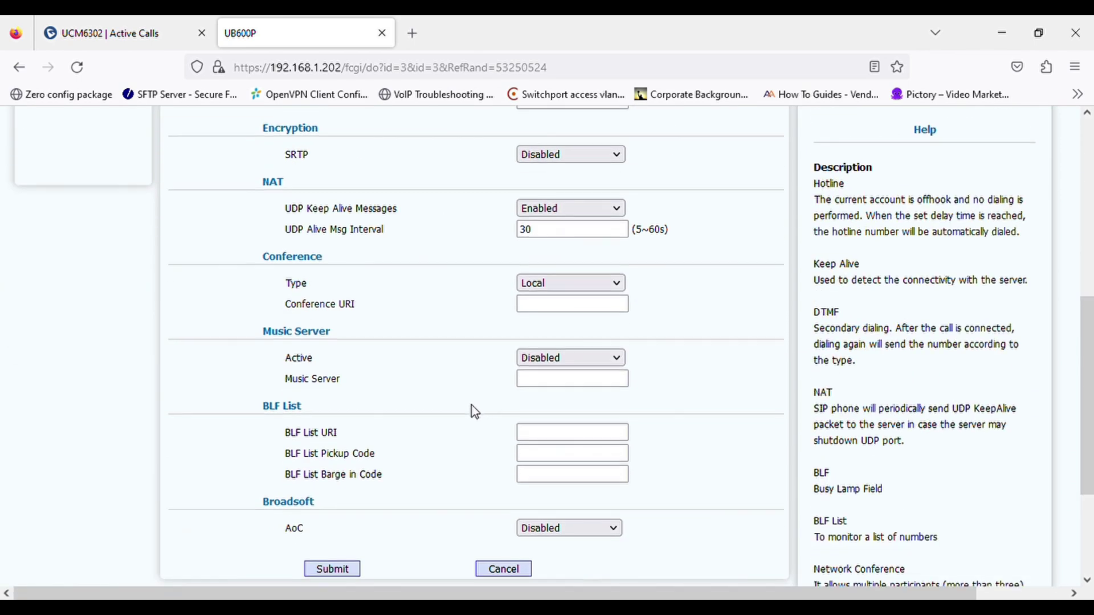
scroll(471, 405, down, 3)
scroll(471, 405, up, 6)
scroll(472, 405, up, 3)
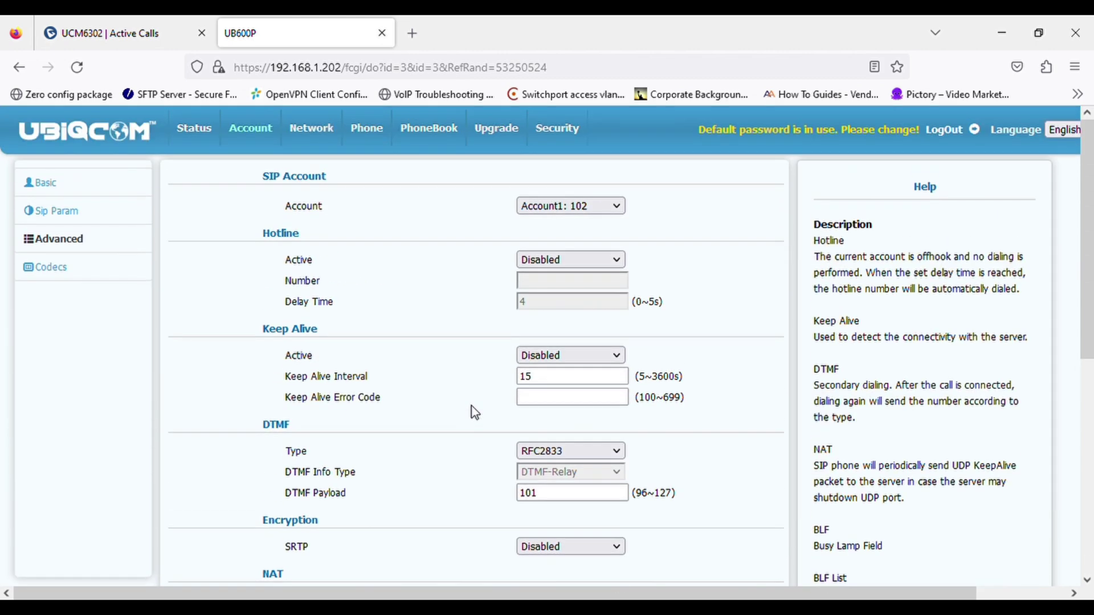
click(58, 272)
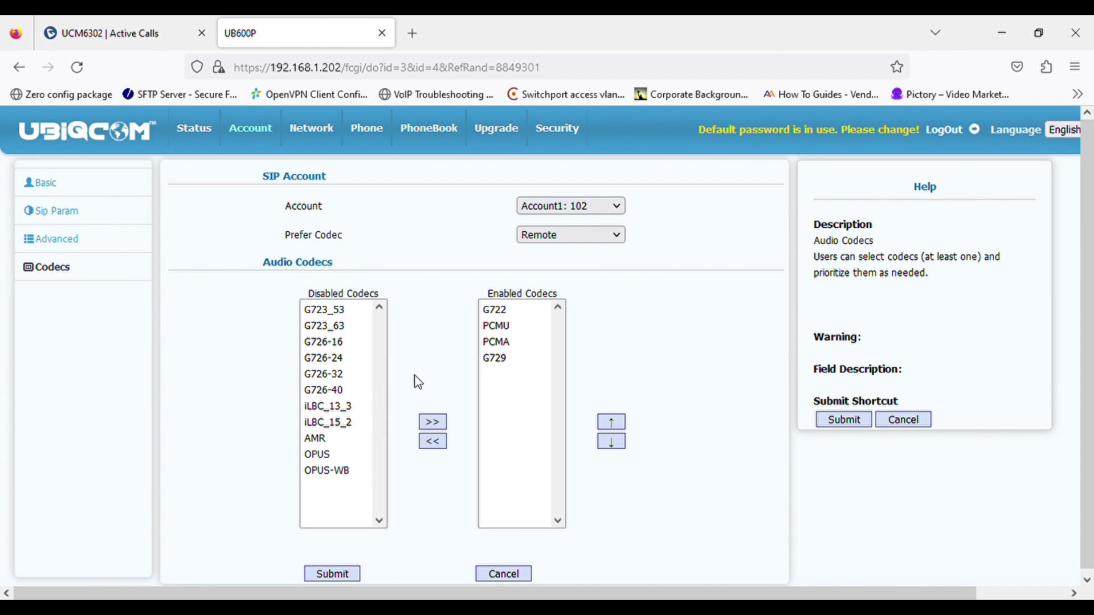
scroll(423, 386, down, 1)
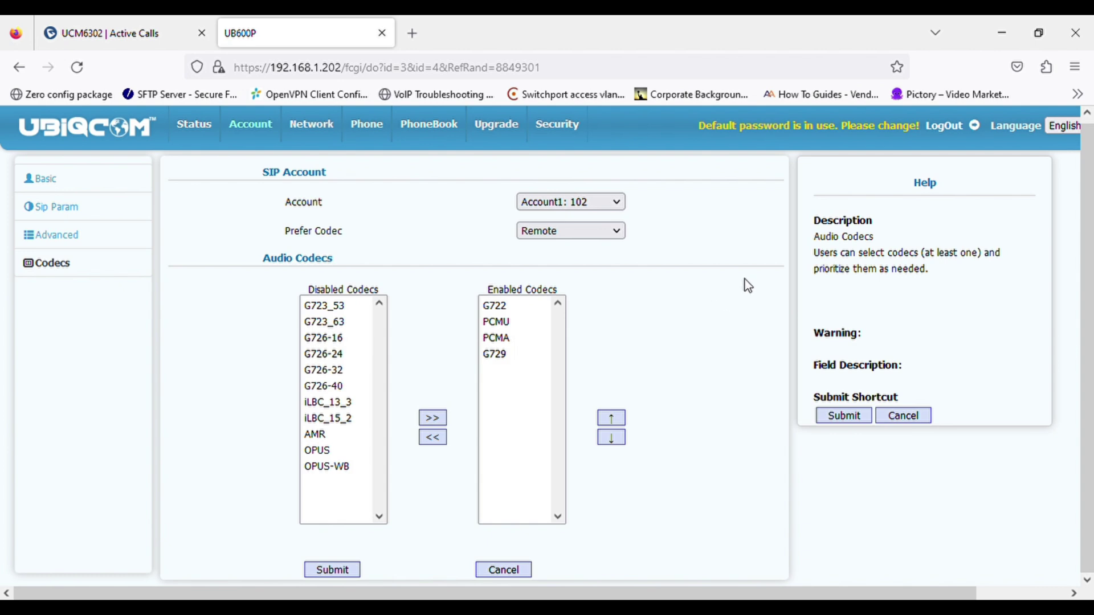
Step: Return to the UCM6302 Extensions list showing extensions 101 and 102 Idle
click(136, 32)
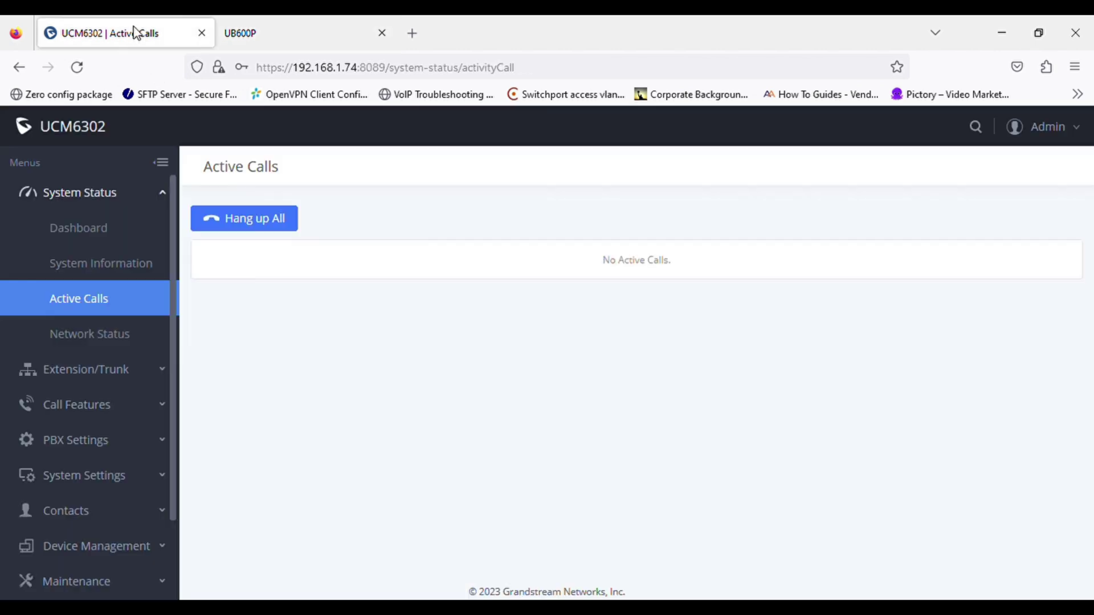
click(87, 375)
click(85, 265)
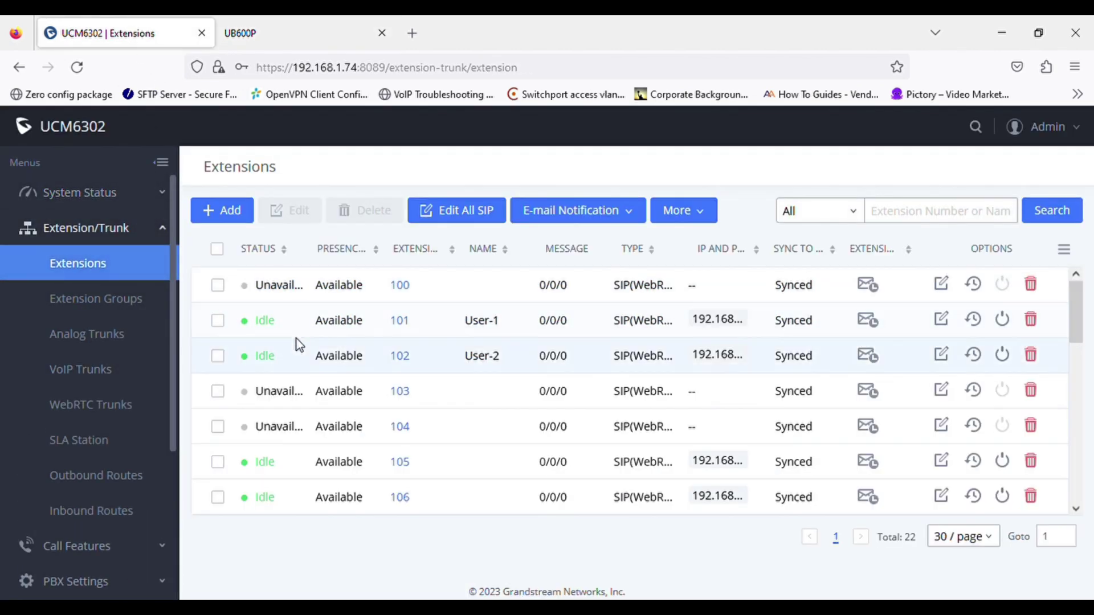